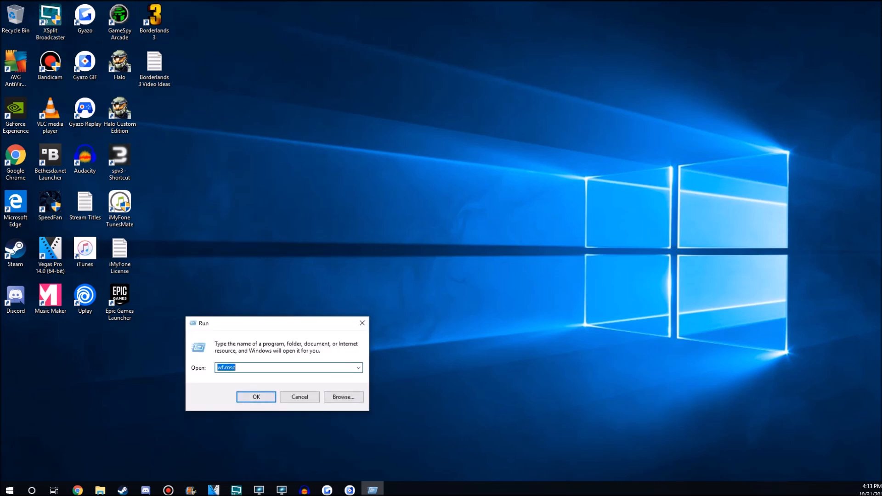
Run wf.msc to start Windows Defender Firewall with Advanced Security, and show the Outbound Rules list.
click(248, 367)
key(ctrl+a)
click(248, 367)
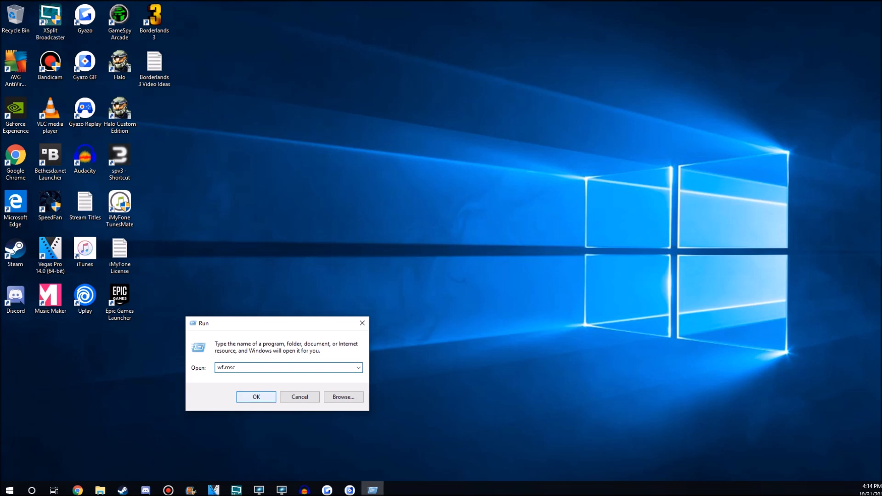
click(256, 397)
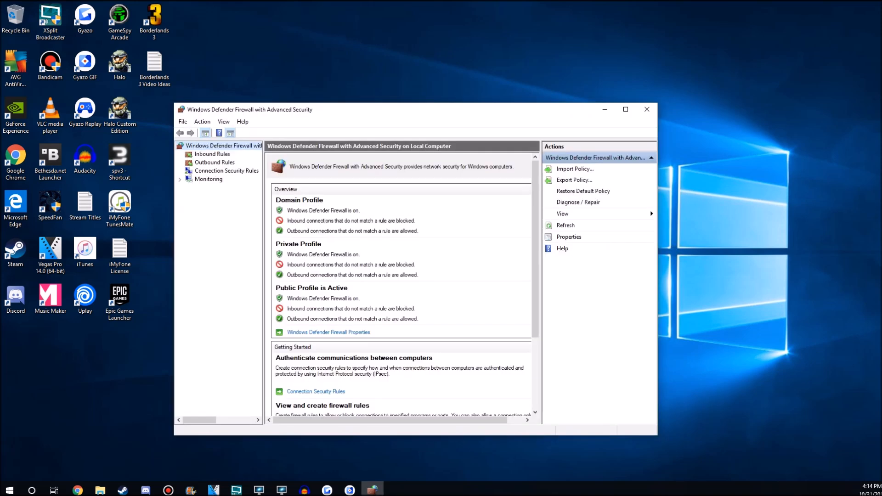
click(214, 163)
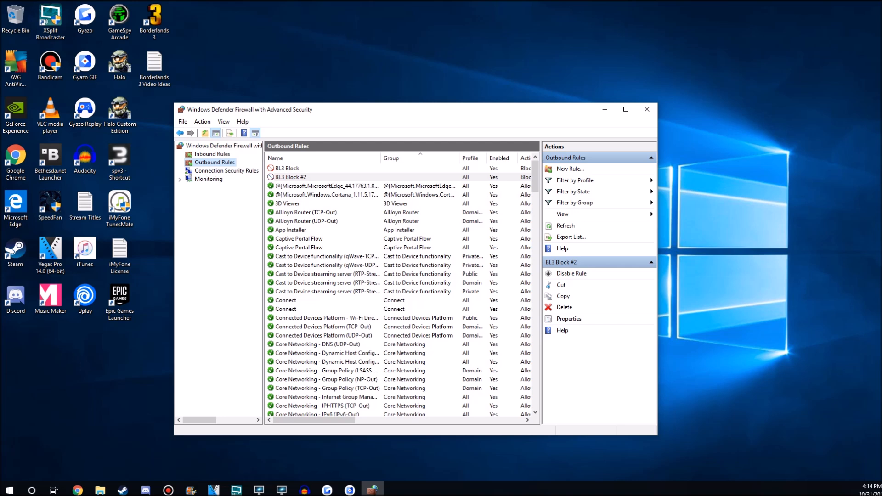
Look at the existing BL3 Block and BL3 Block #2 outbound rules in turn.
click(287, 169)
click(291, 177)
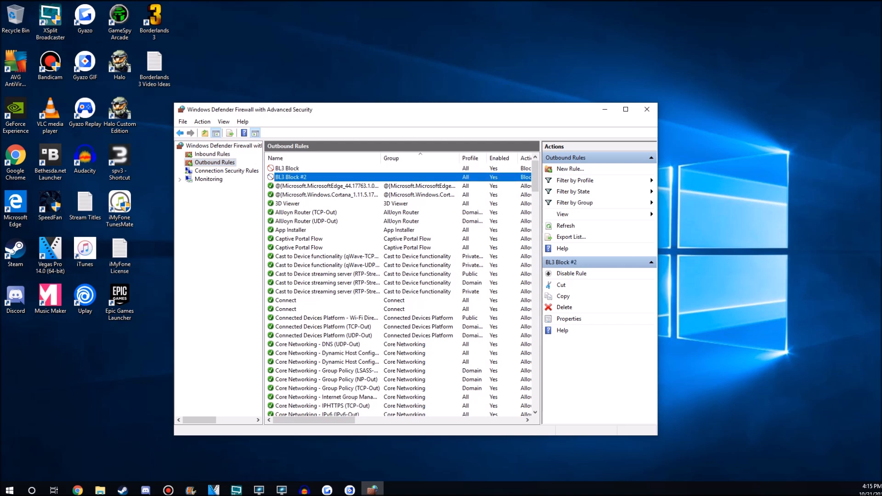
click(288, 169)
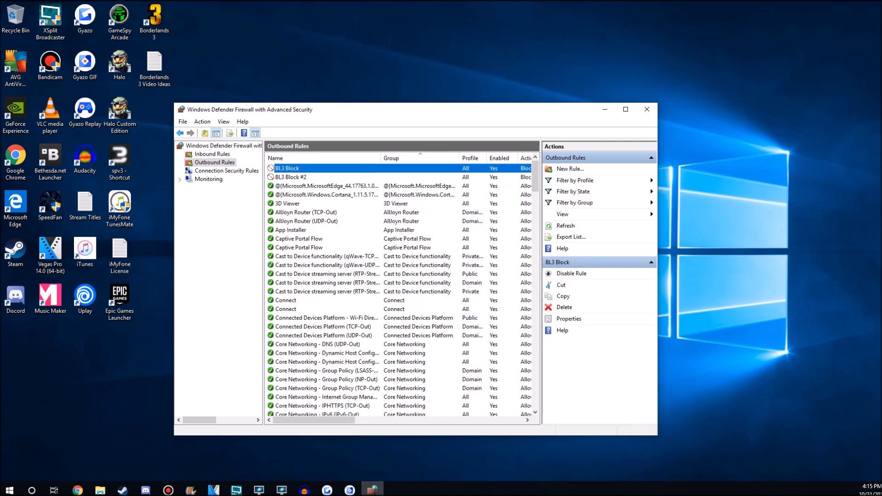
click(291, 178)
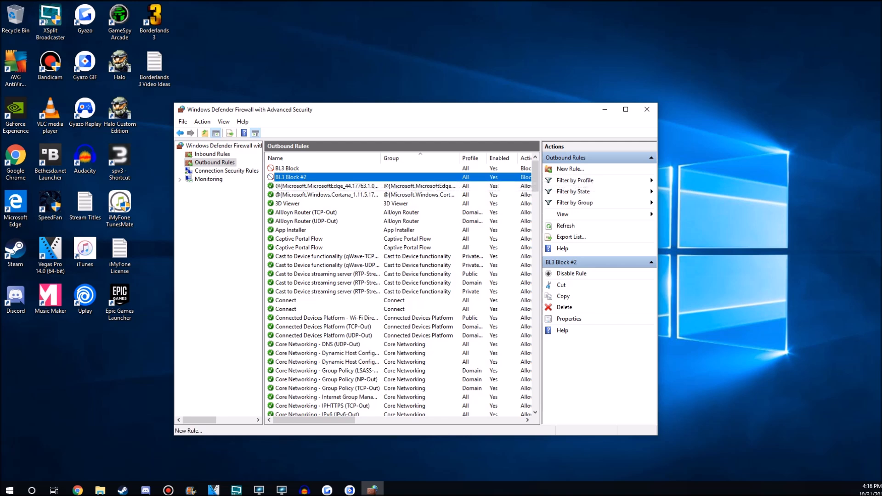
Start a new outbound program rule with the path %ProgramFiles%\Epic Games\Borderlands3\Borderlands3.exe.
click(570, 169)
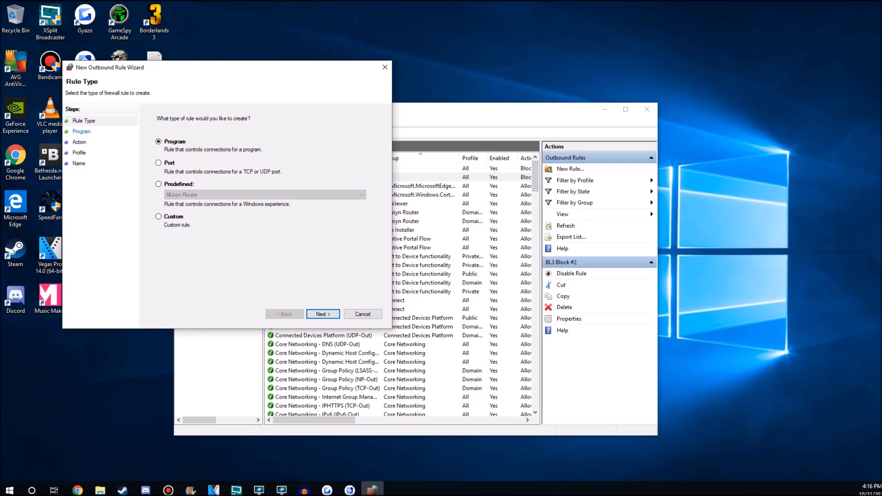
click(322, 314)
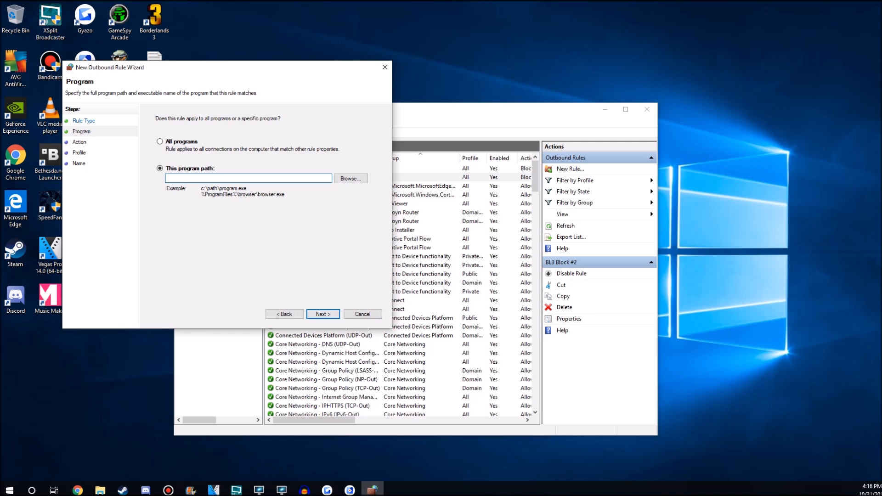
click(350, 179)
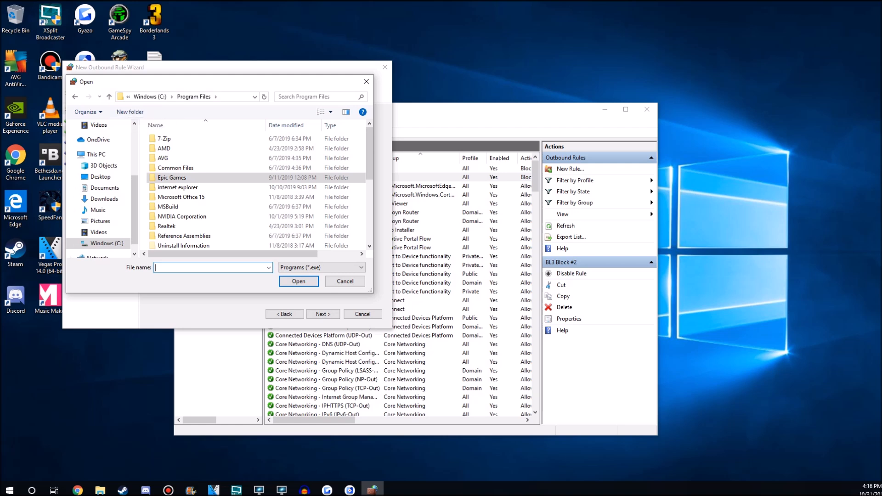
double_click(171, 177)
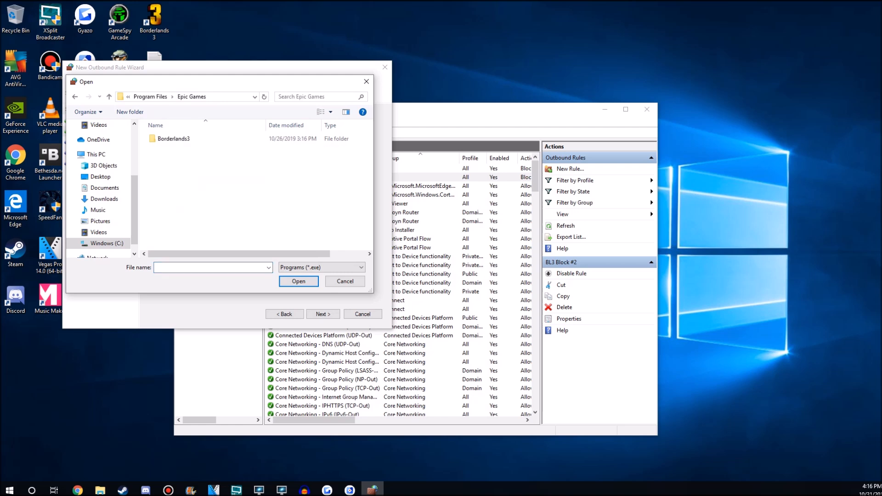
double_click(183, 139)
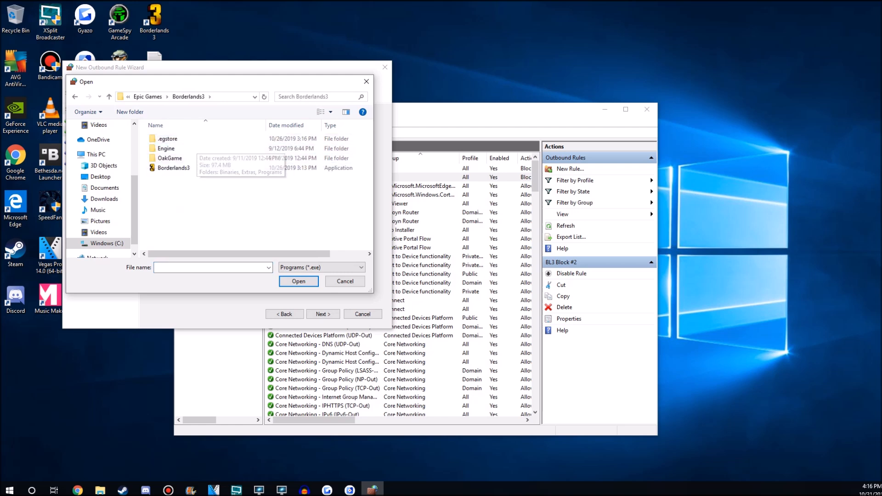
click(182, 168)
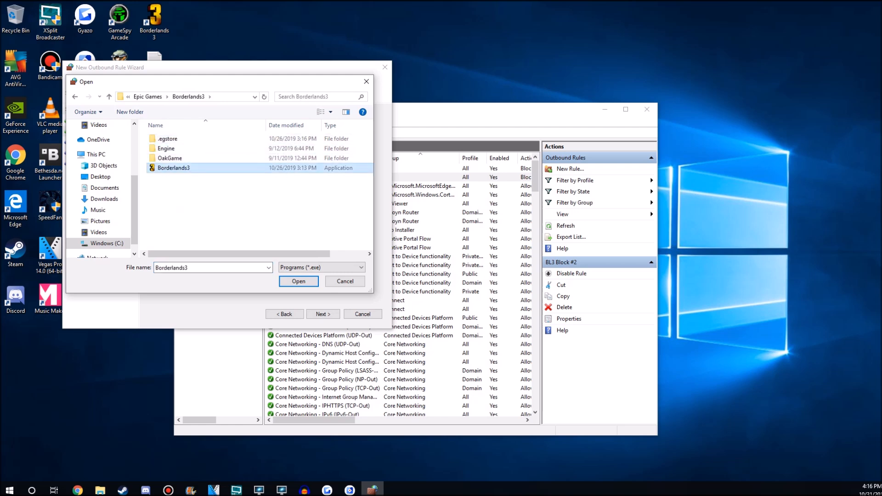
double_click(182, 168)
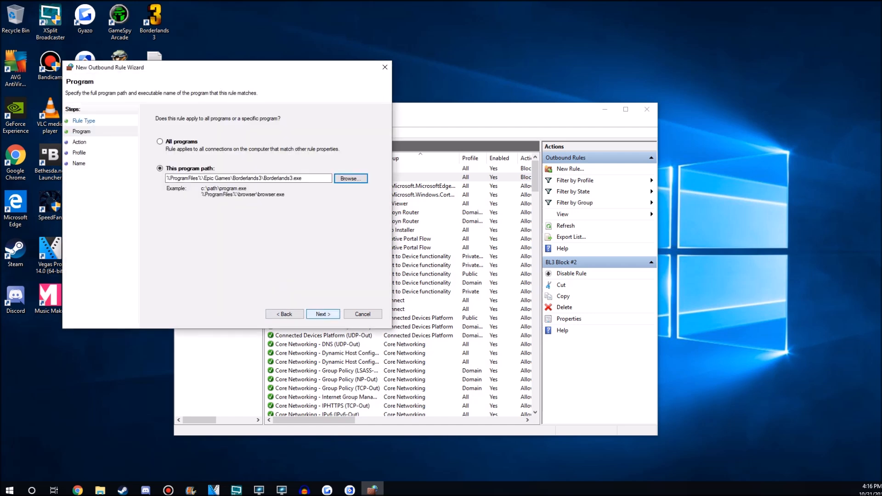
click(322, 314)
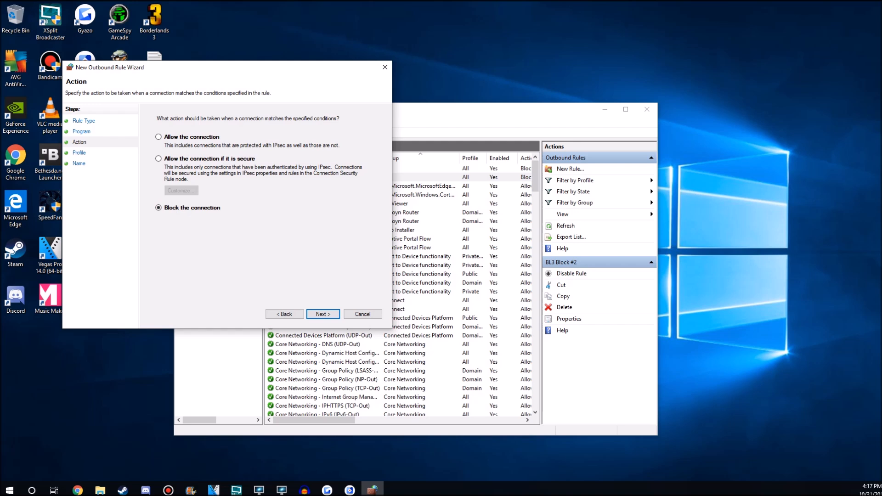
Keep the rule blocking connections on the Domain, Private and Public profiles, enter the name BL3 Block, and leave the wizard.
key(Return)
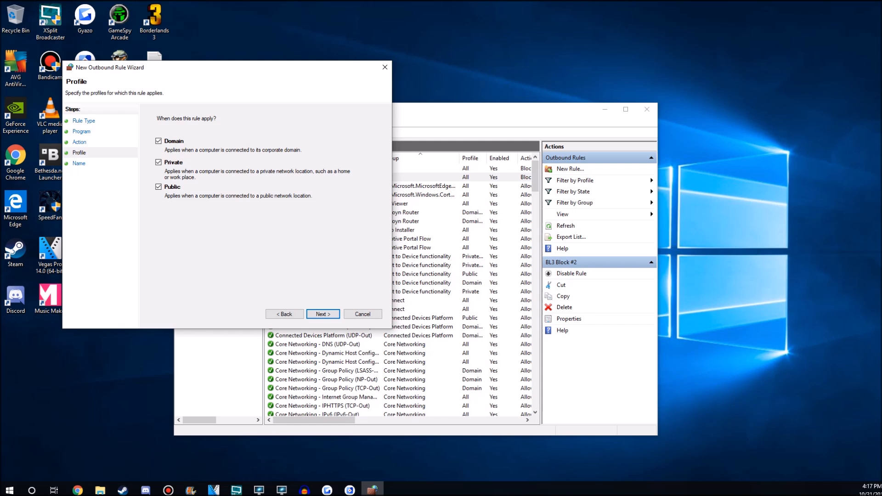
key(Return)
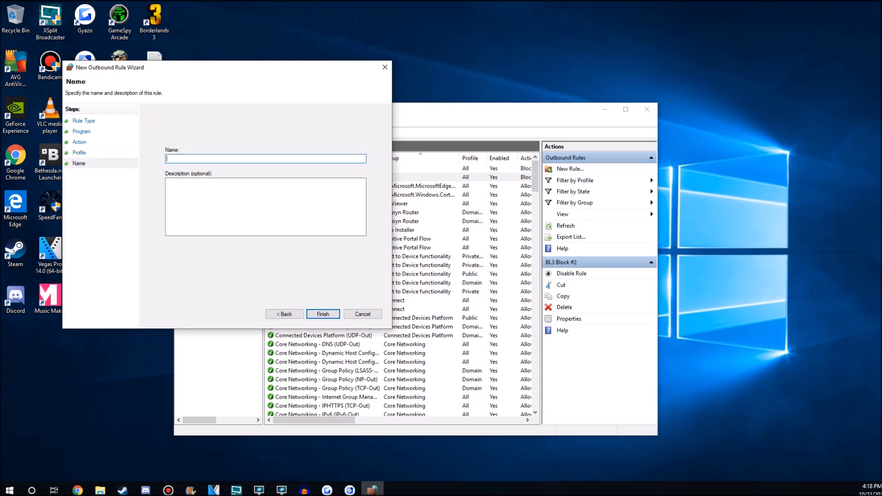
text(BL3 Block)
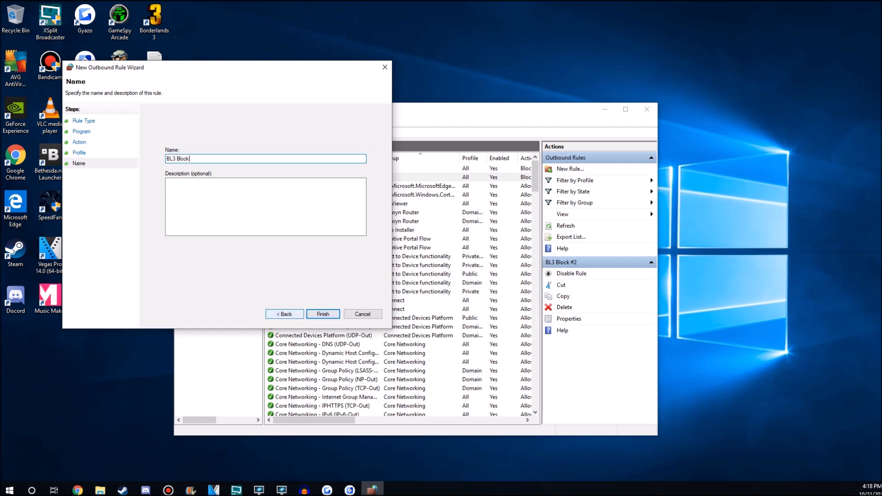
key(Return)
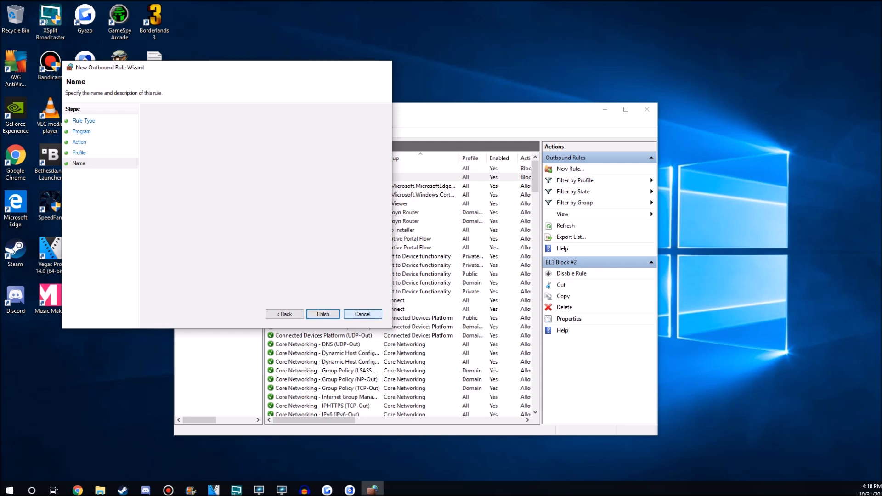
Try a second outbound blocking rule for the Borderlands3 program in OakGame\Binaries\Win64, and cancel the wizard at its action page.
click(570, 169)
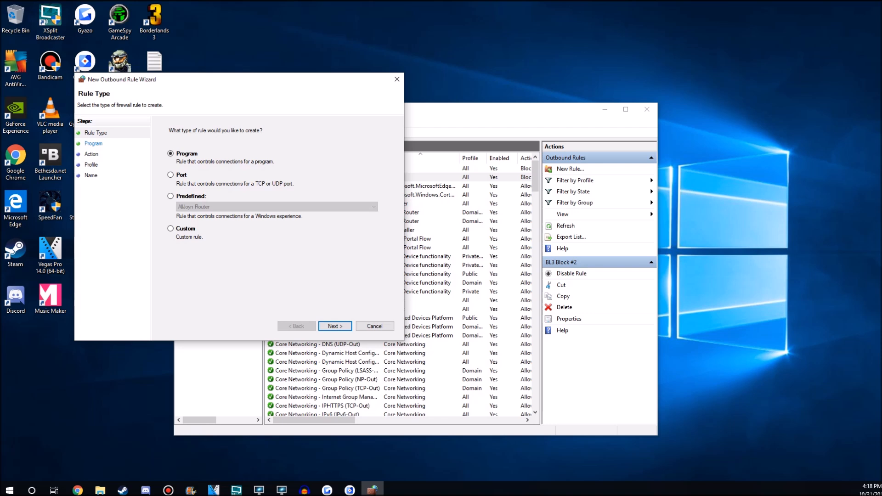
click(335, 326)
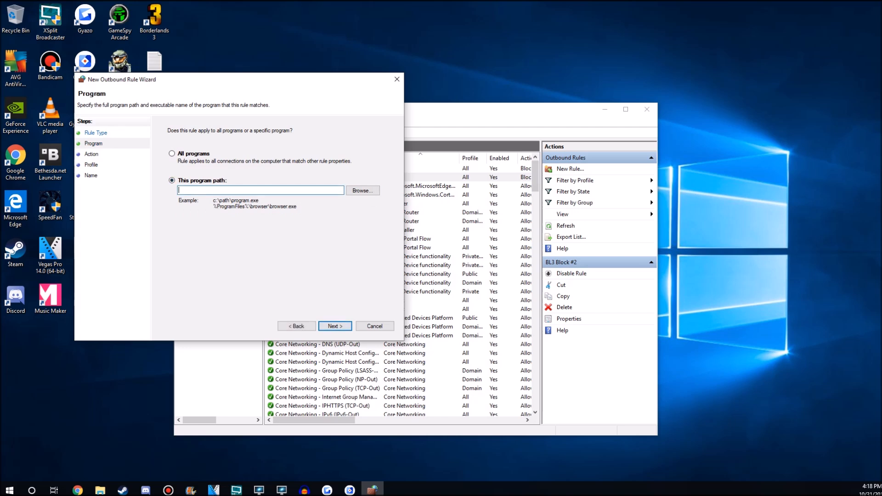
click(362, 190)
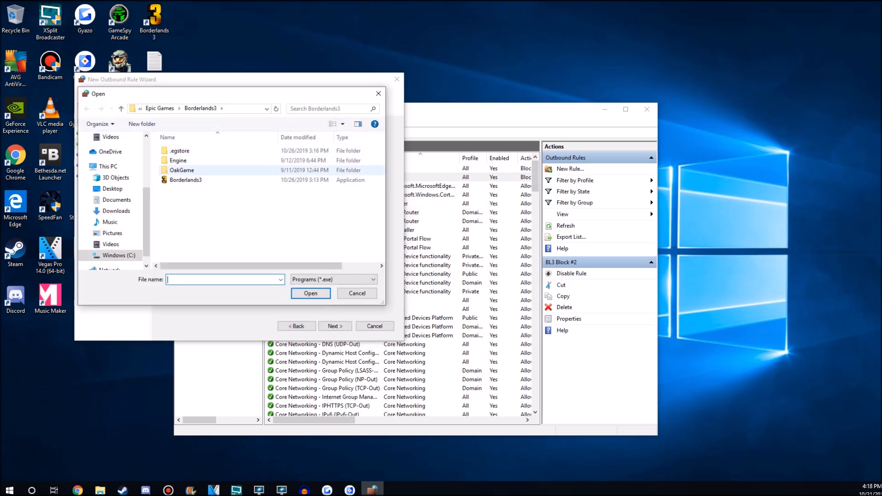
double_click(182, 170)
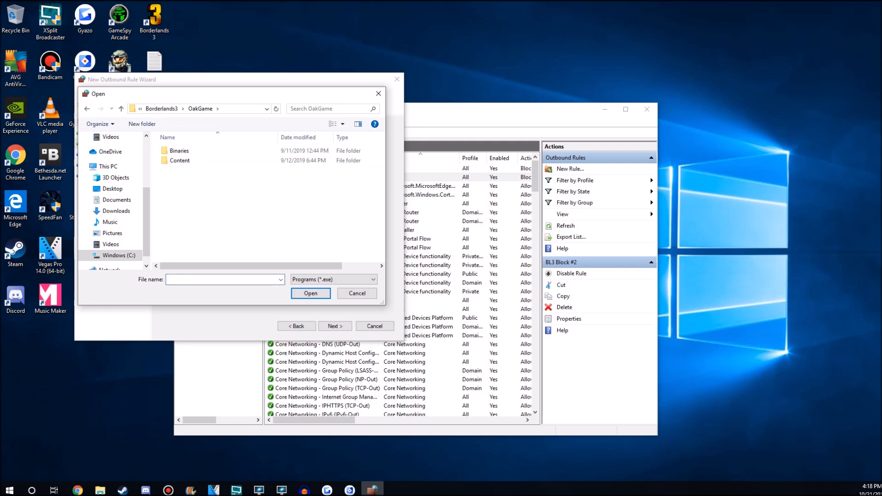
double_click(180, 150)
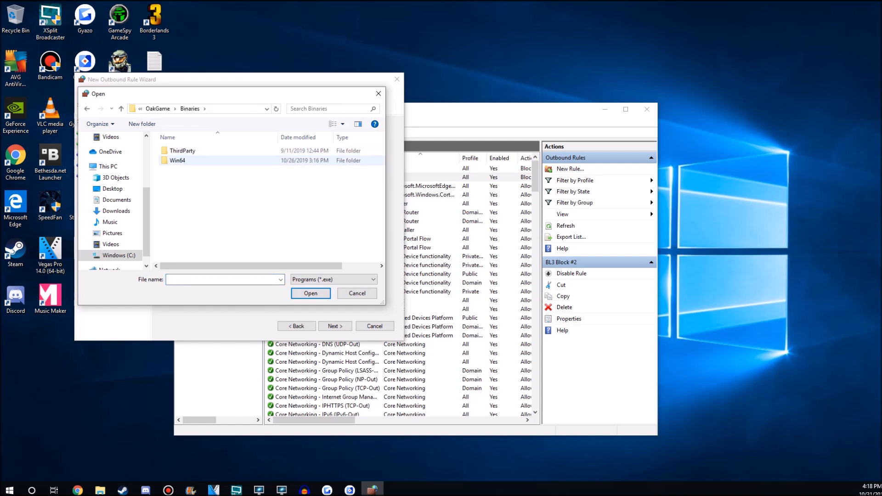
double_click(177, 160)
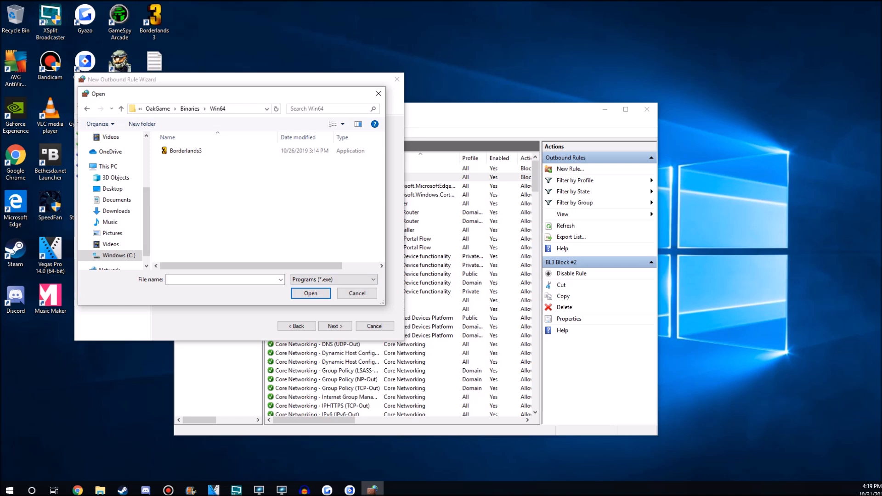
click(186, 151)
click(311, 293)
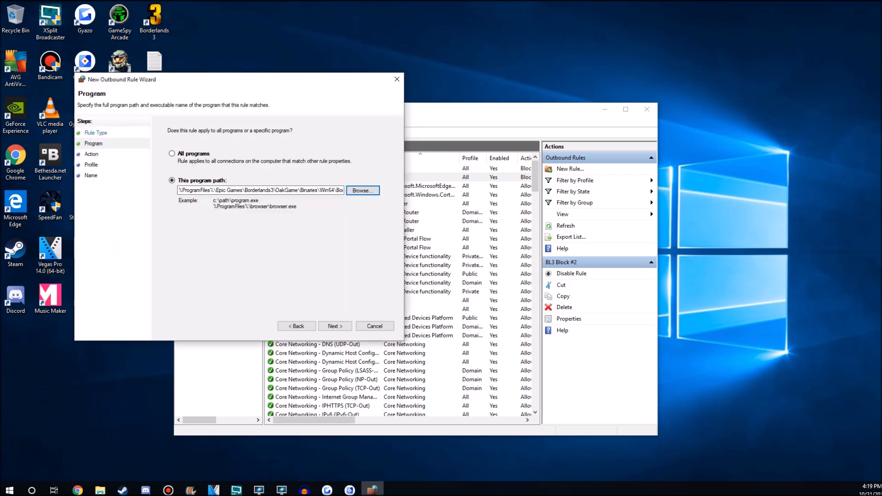
click(336, 326)
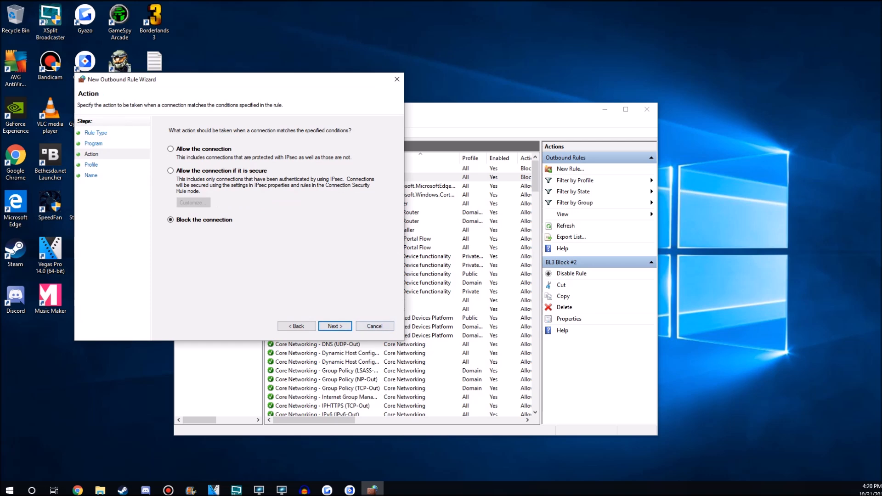
click(375, 326)
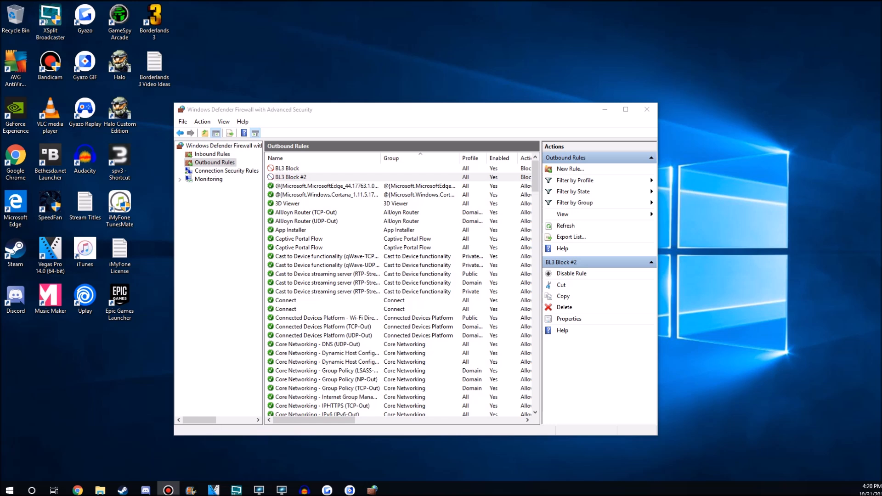
Check the actions available for the BL3 Block outbound rule, including Disable Rule, without applying any.
right_click(307, 169)
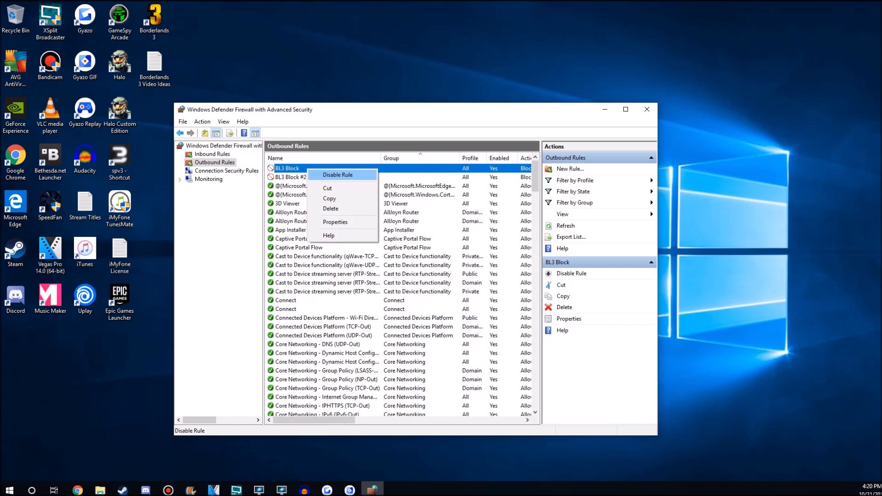
key(Escape)
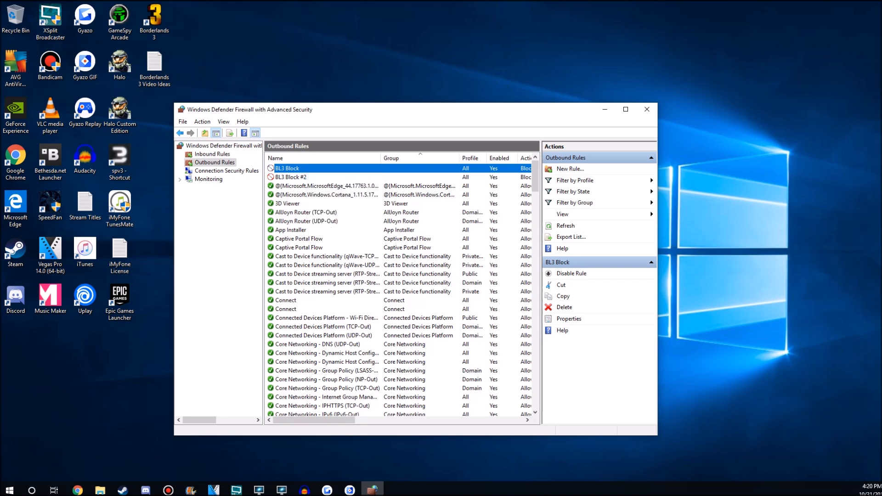
right_click(298, 169)
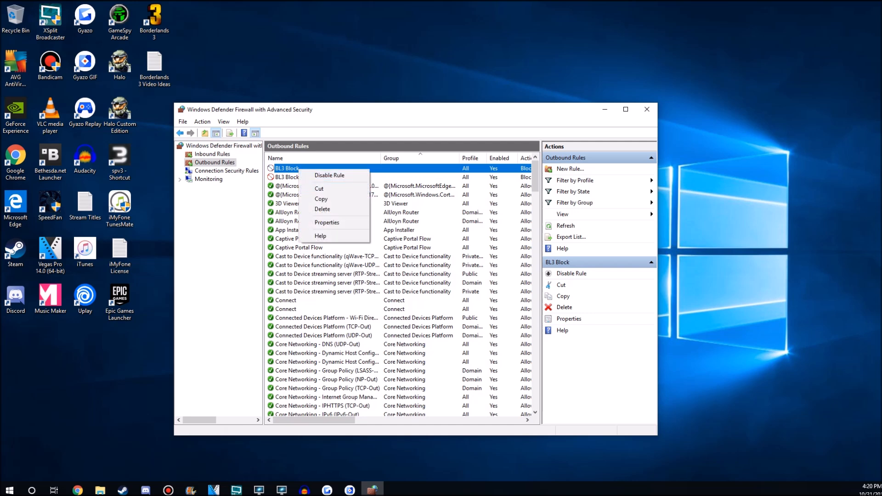
key(Escape)
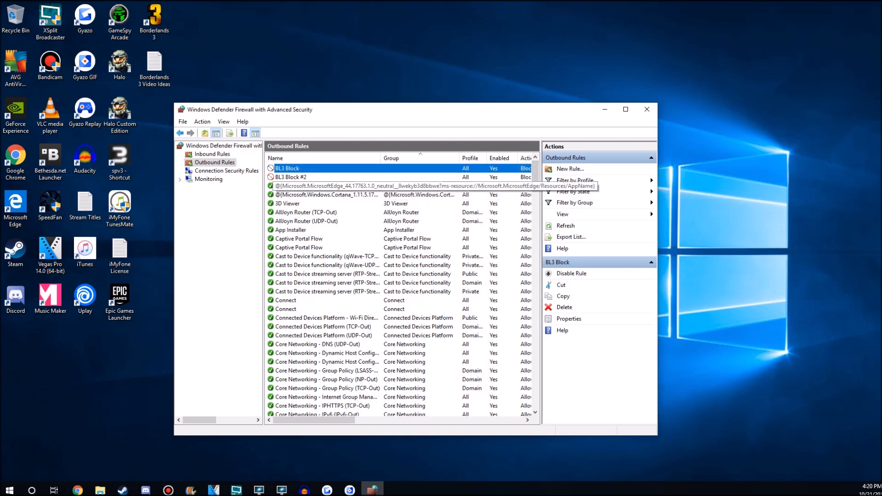
right_click(298, 168)
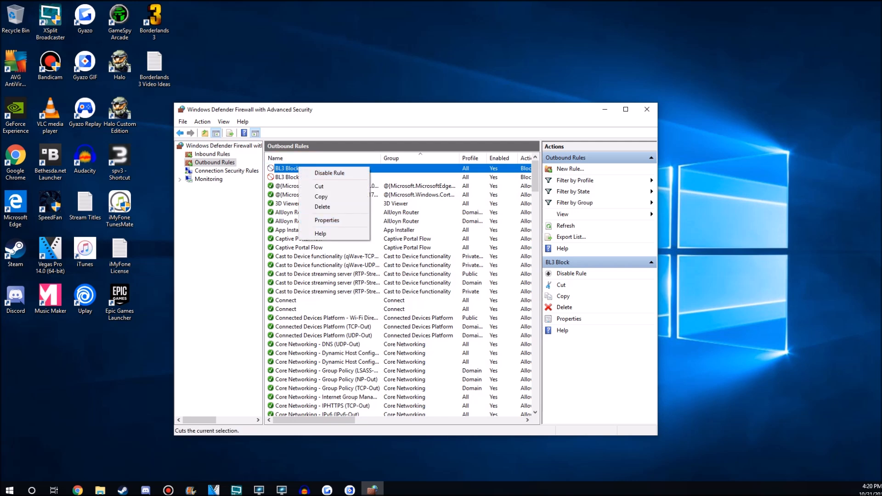
key(Escape)
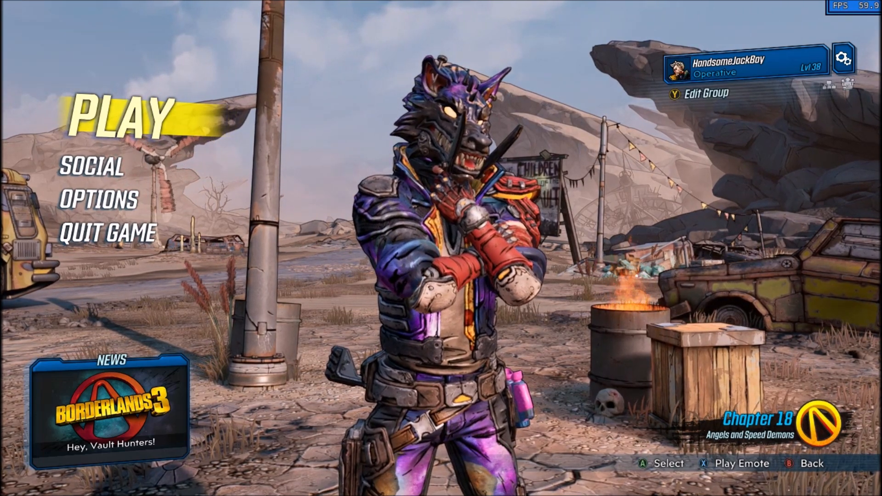
Try to set the in-game group privacy to Friends Only, and dismiss the resulting dialog.
key(y)
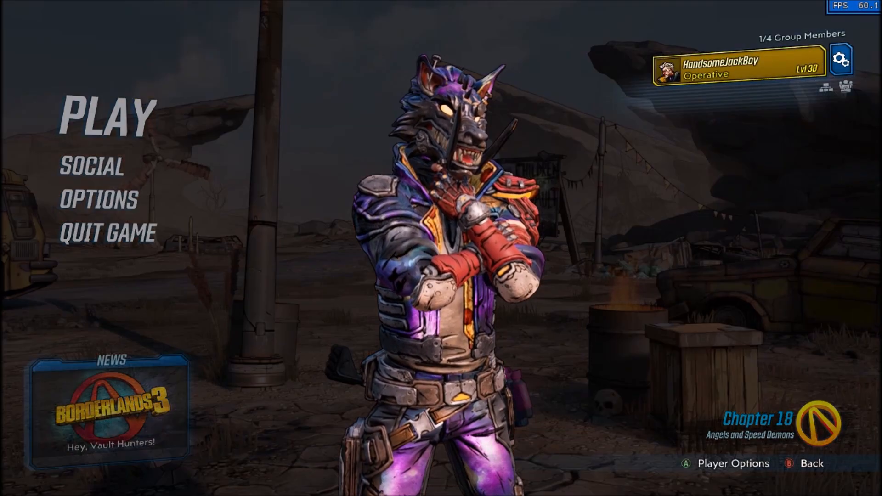
key(Right)
key(Return)
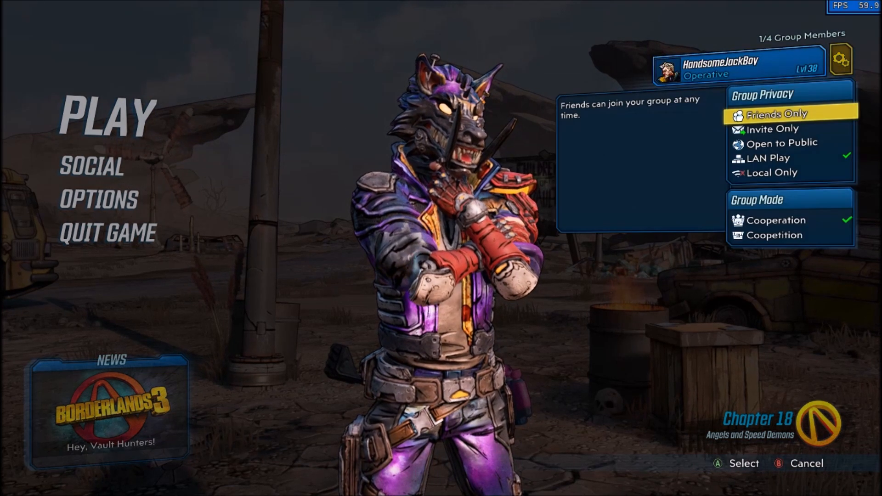
key(Return)
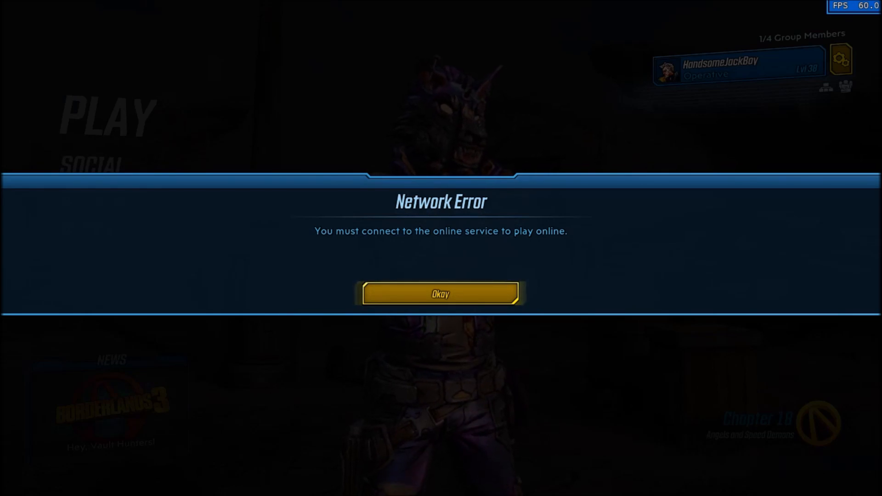
key(Return)
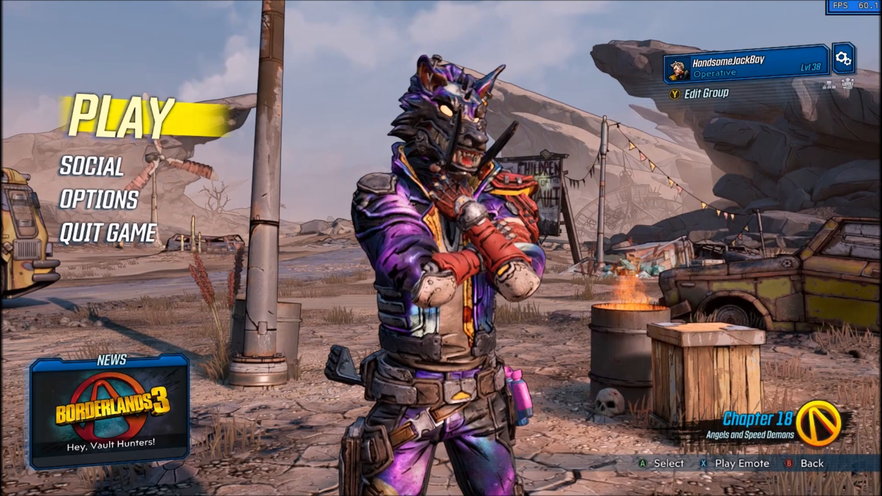
Review the LAN Play and Local Only privacy options, set the group privacy to Local Only, and return to the main menu.
key(y)
key(Right)
key(Return)
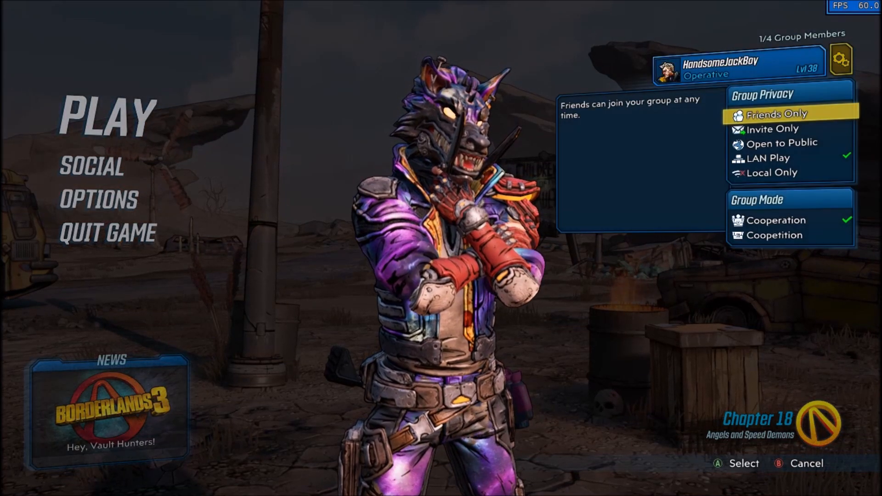
key(Down)
key(Down)
key(Down)
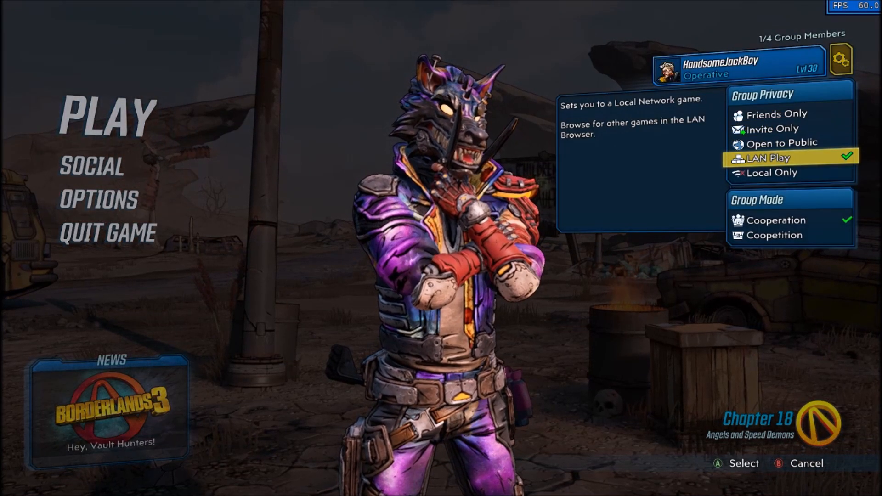
key(Down)
key(Up)
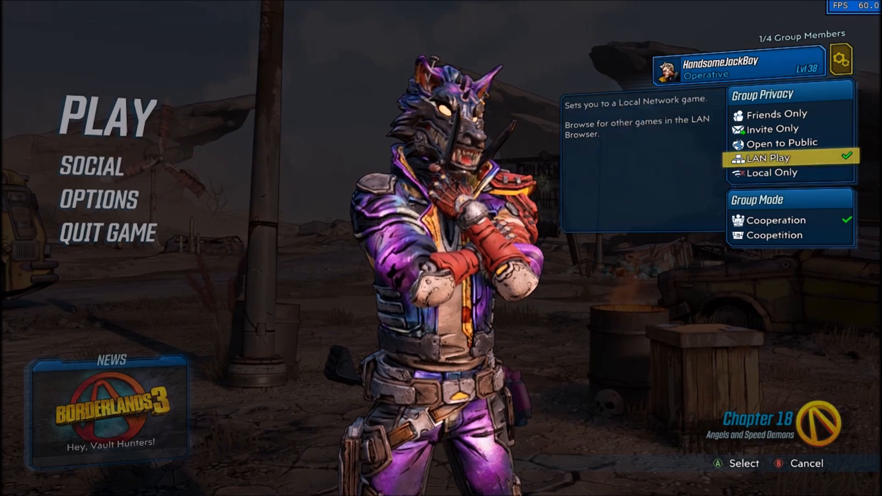
key(Down)
key(Return)
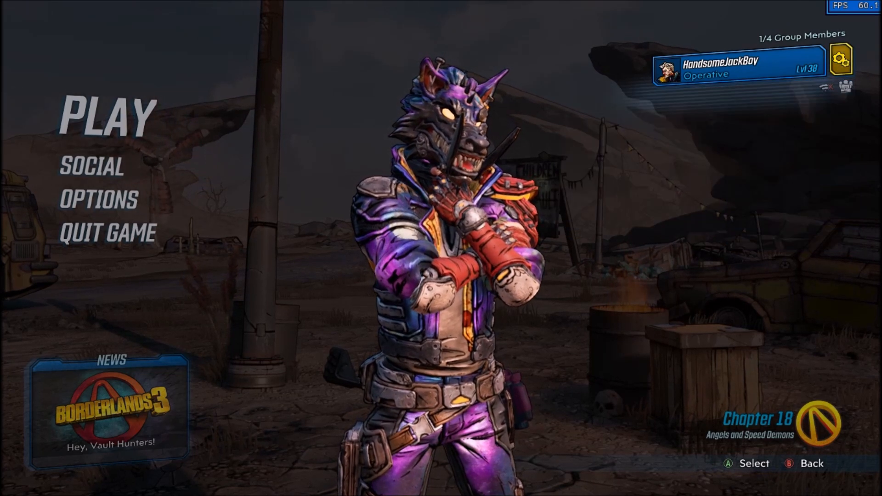
key(Left)
key(Escape)
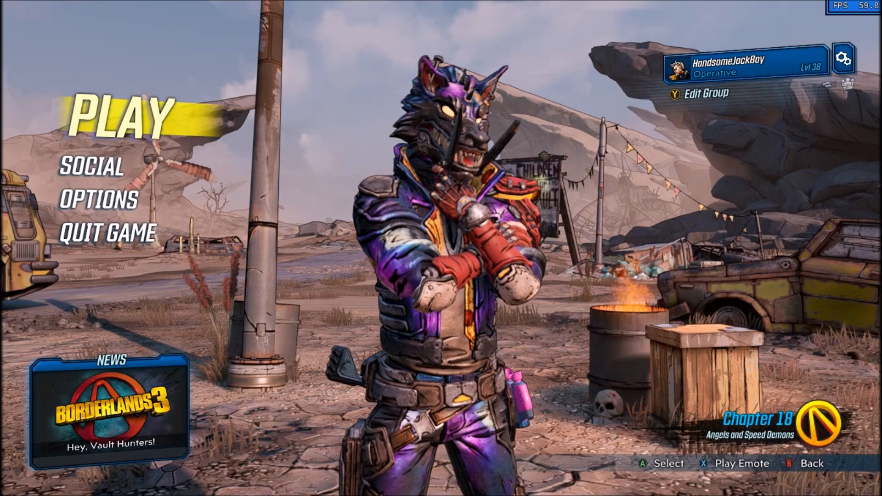